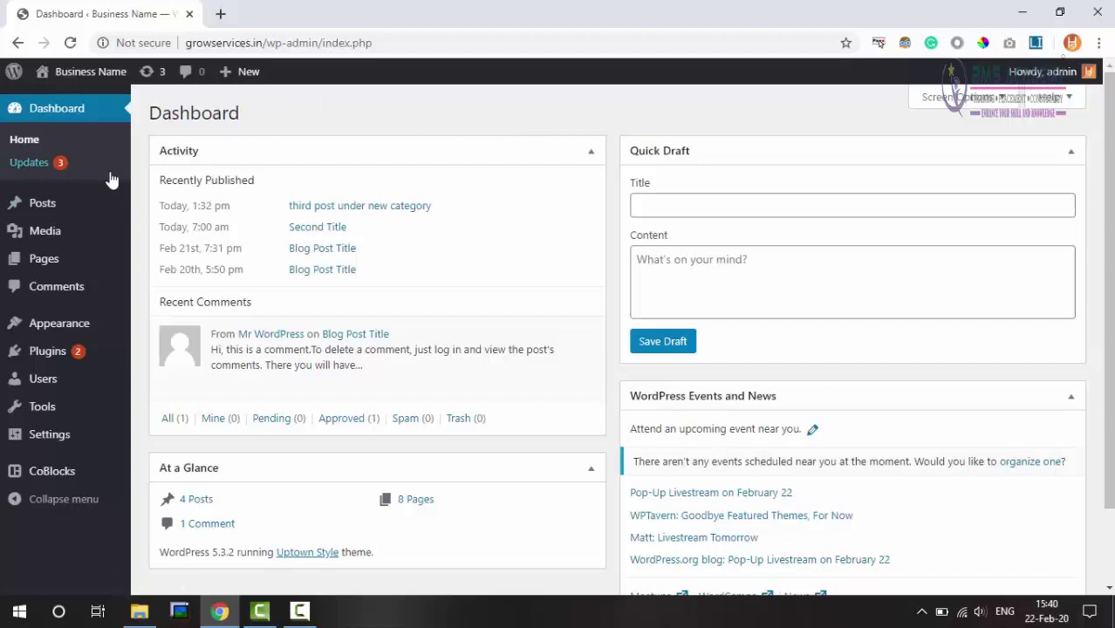
Open the post categories page and name the new category Sports.
mouse_move(70, 204)
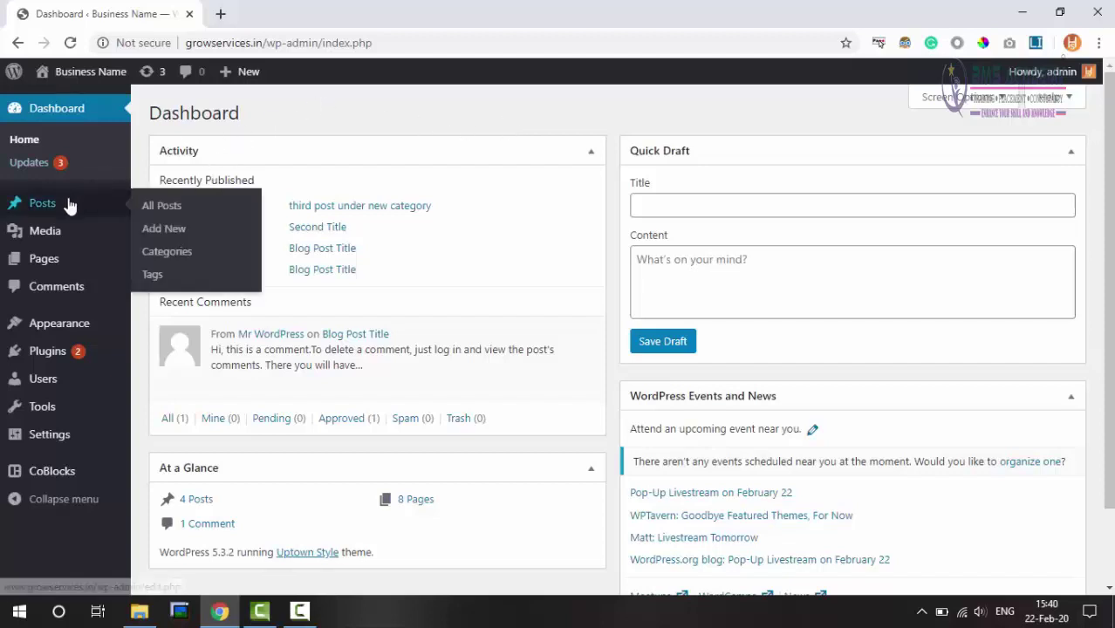
left_click(175, 254)
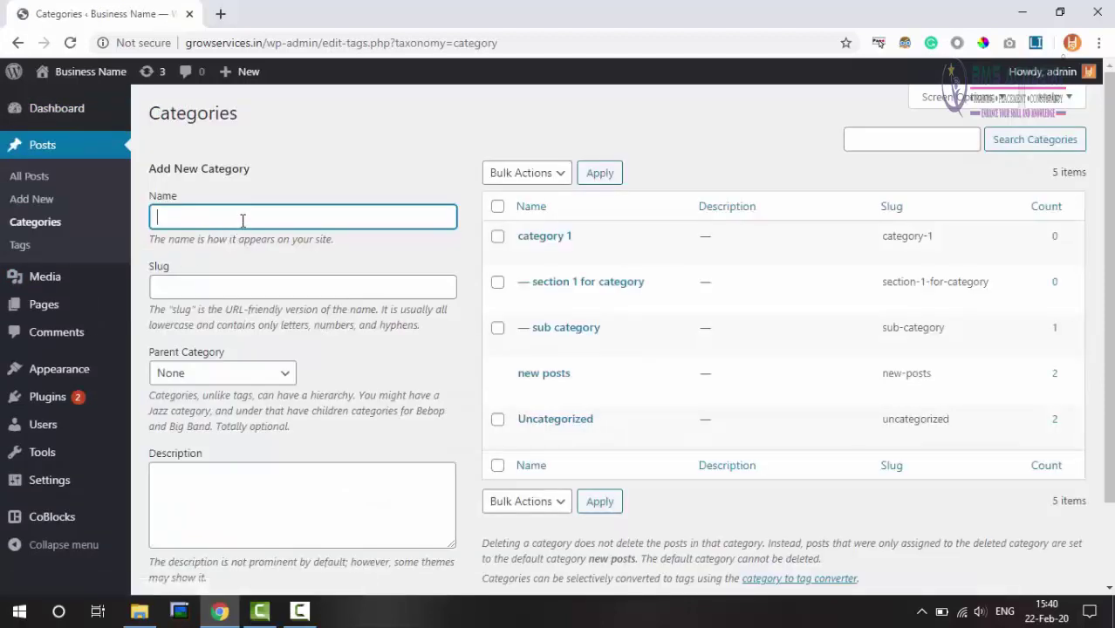
type("Sports")
key("Tab")
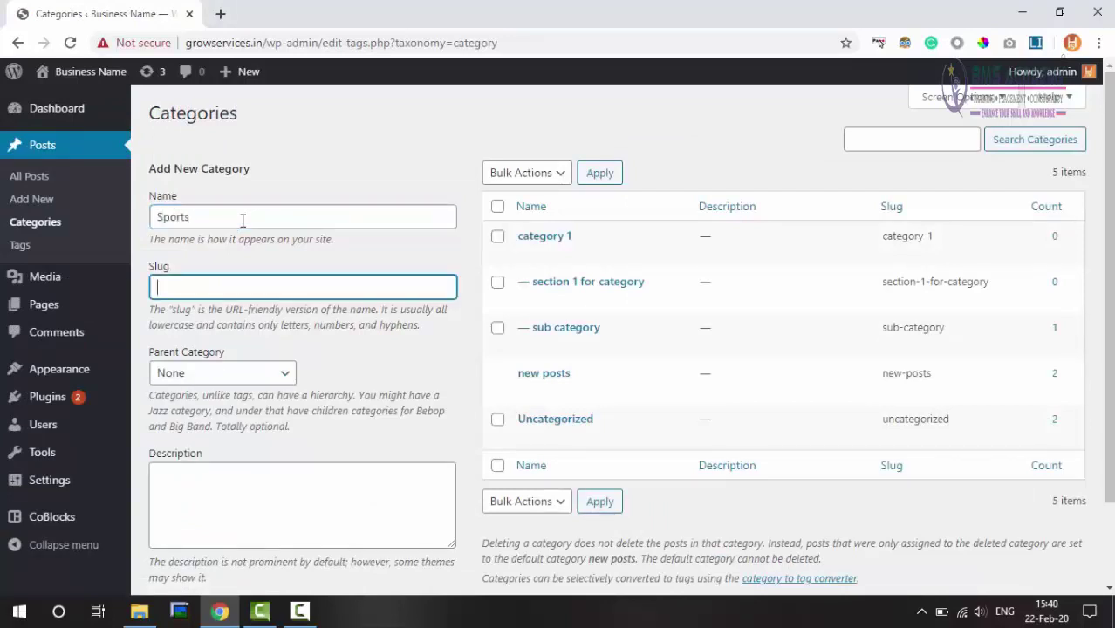
Set the new category's slug to sports, in lowercase.
type("sp")
key("BackSpace")
key("BackSpace")
left_click(242, 220)
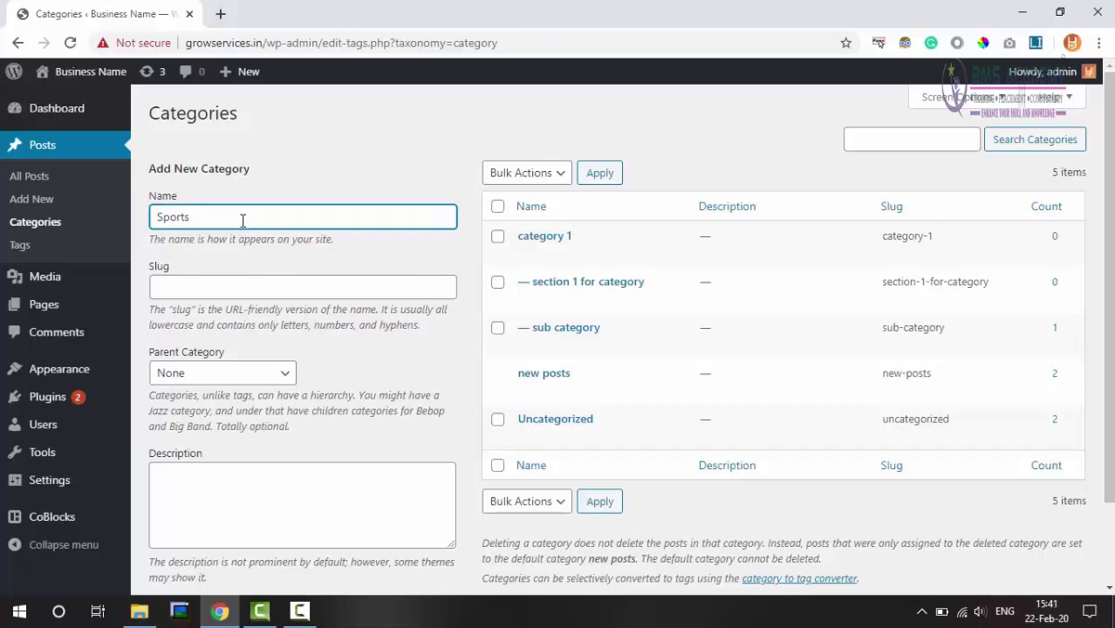
left_click(249, 286)
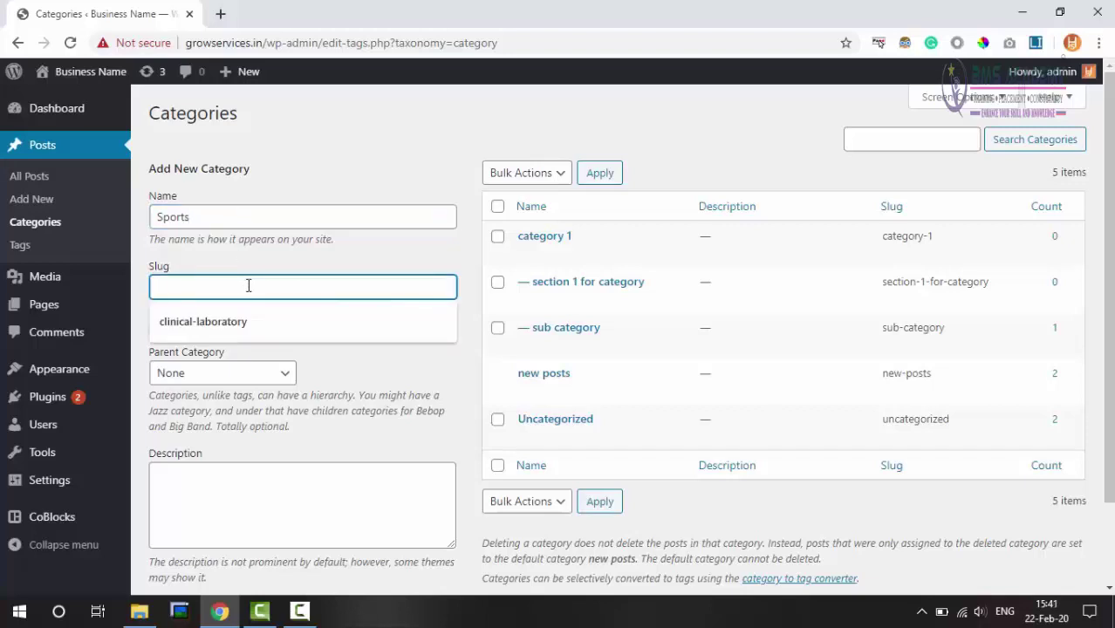
type("sp")
key("BackSpace")
key("BackSpace")
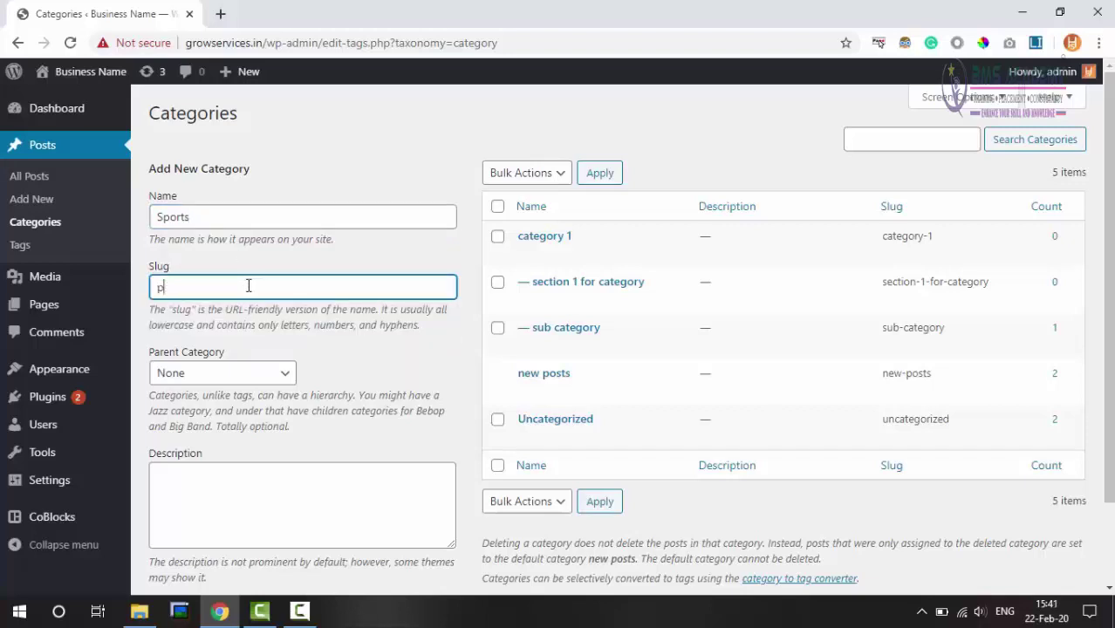
type("sports")
left_click_drag(218, 282, 128, 277)
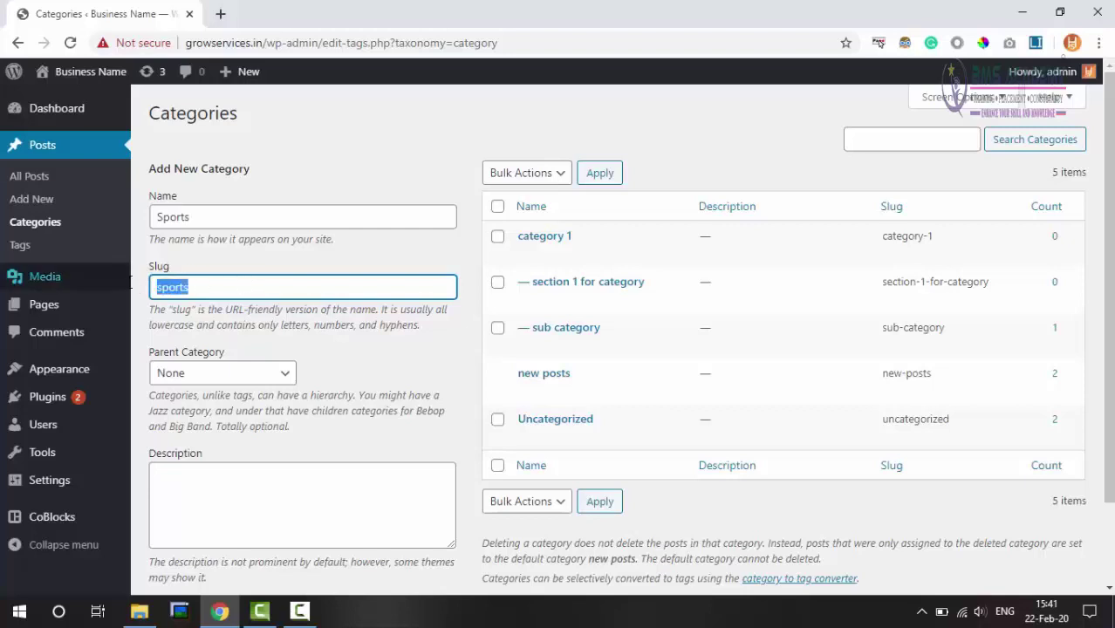
left_click(260, 250)
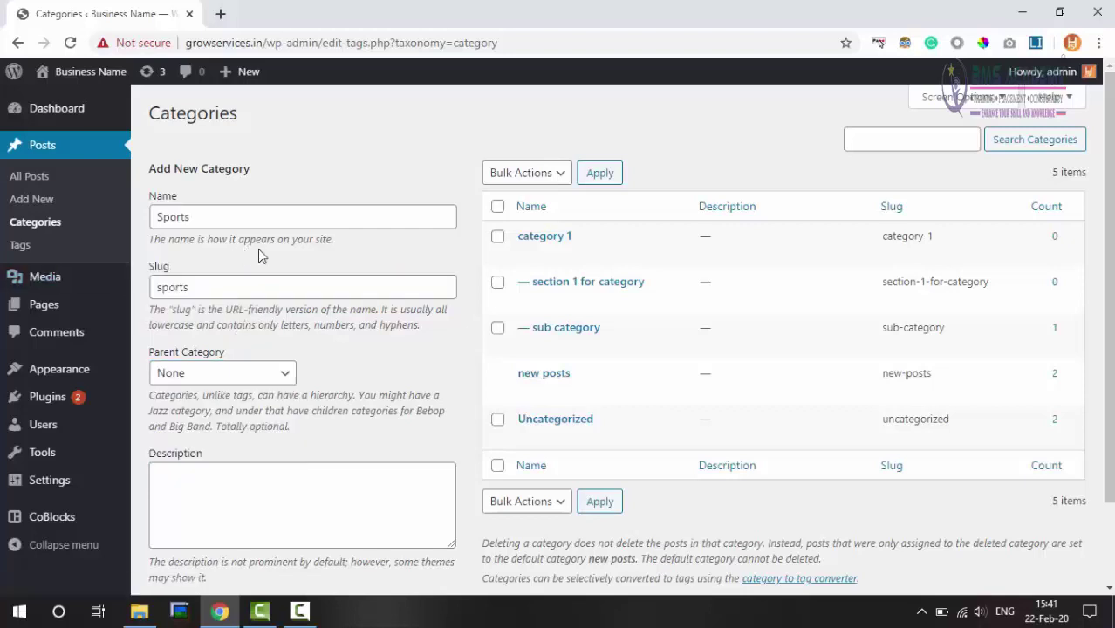
Add the category under parent category 1 with the description "All details about sports".
left_click(261, 375)
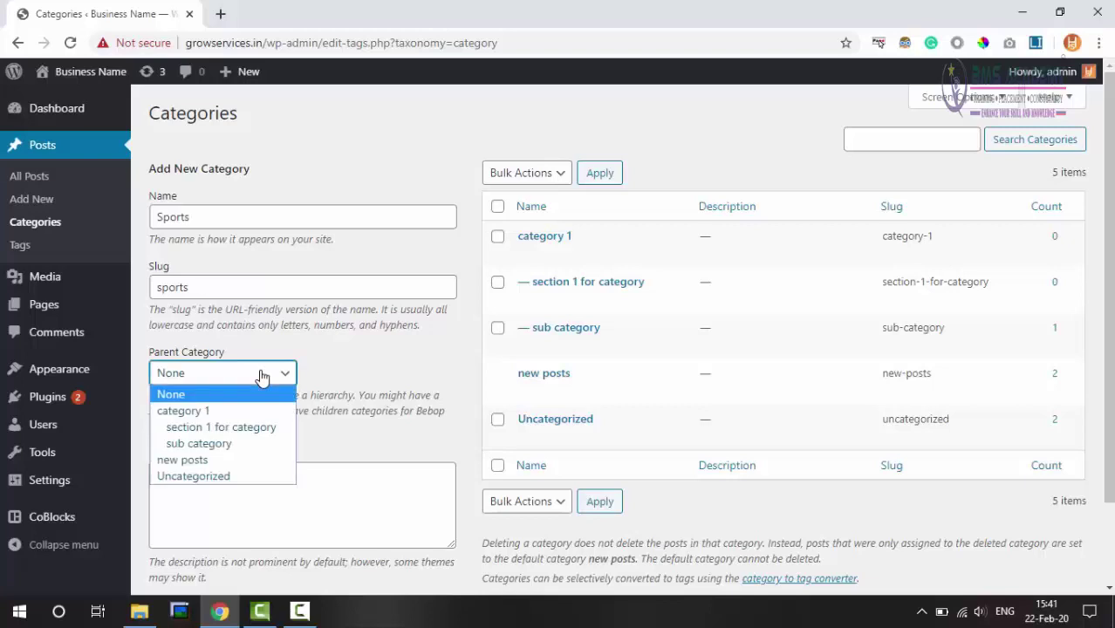
left_click(224, 411)
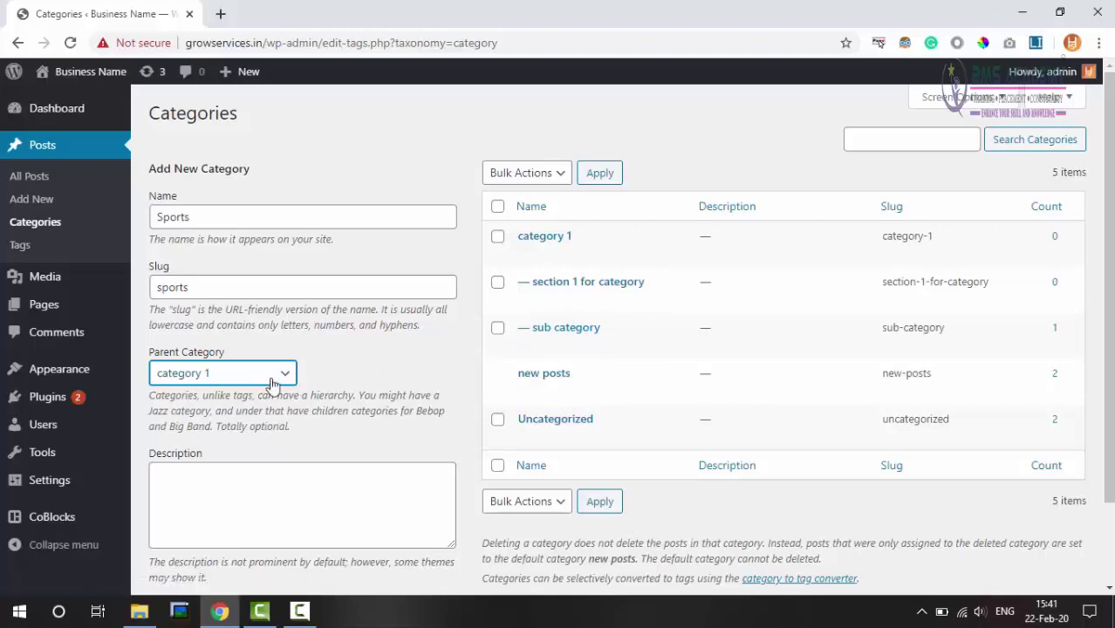
left_click(290, 490)
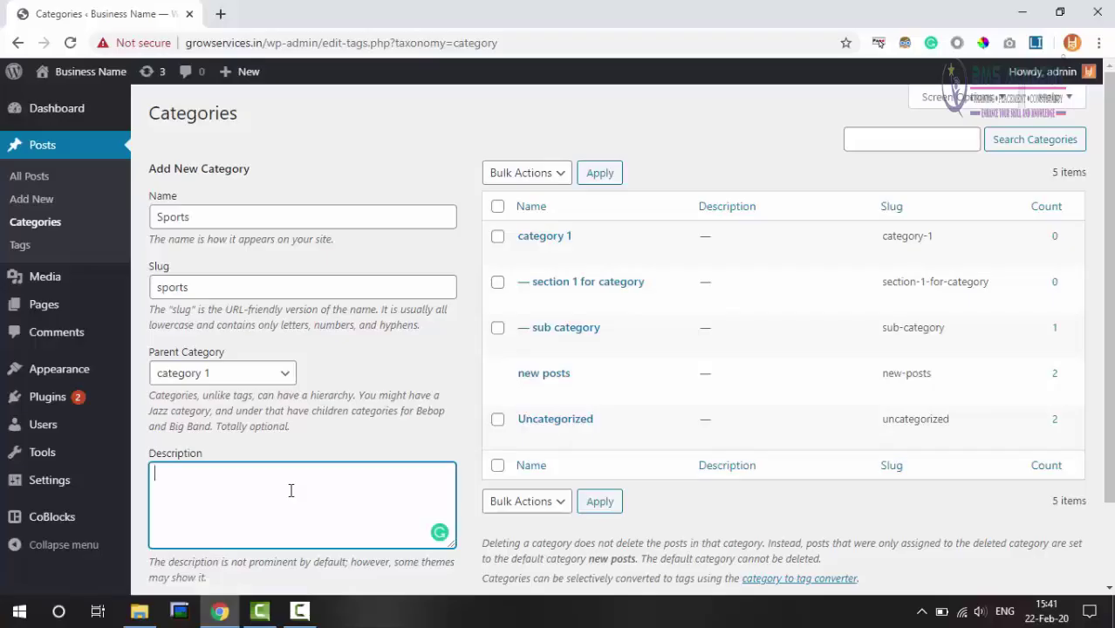
type("All details about sports")
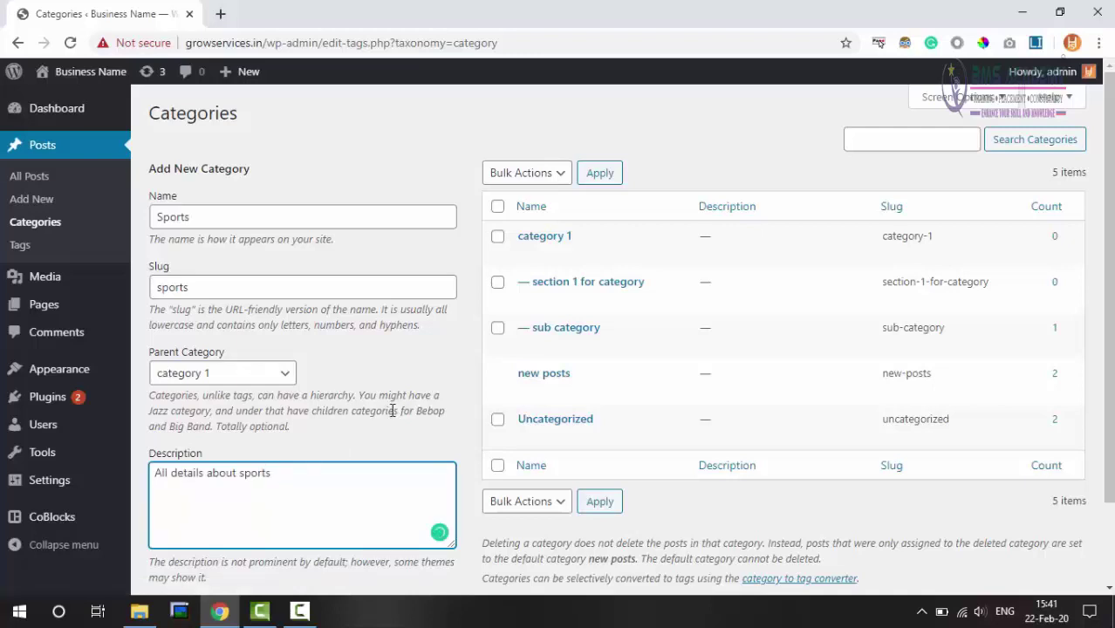
scroll(349, 375, "down", 1)
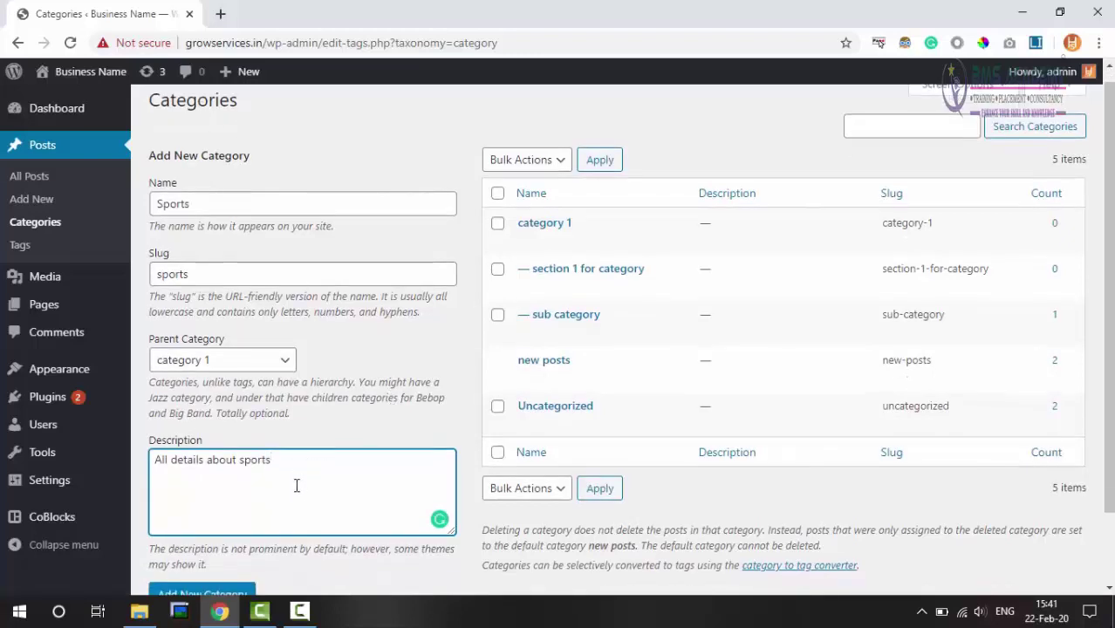
scroll(316, 467, "down", 1)
left_click(206, 512)
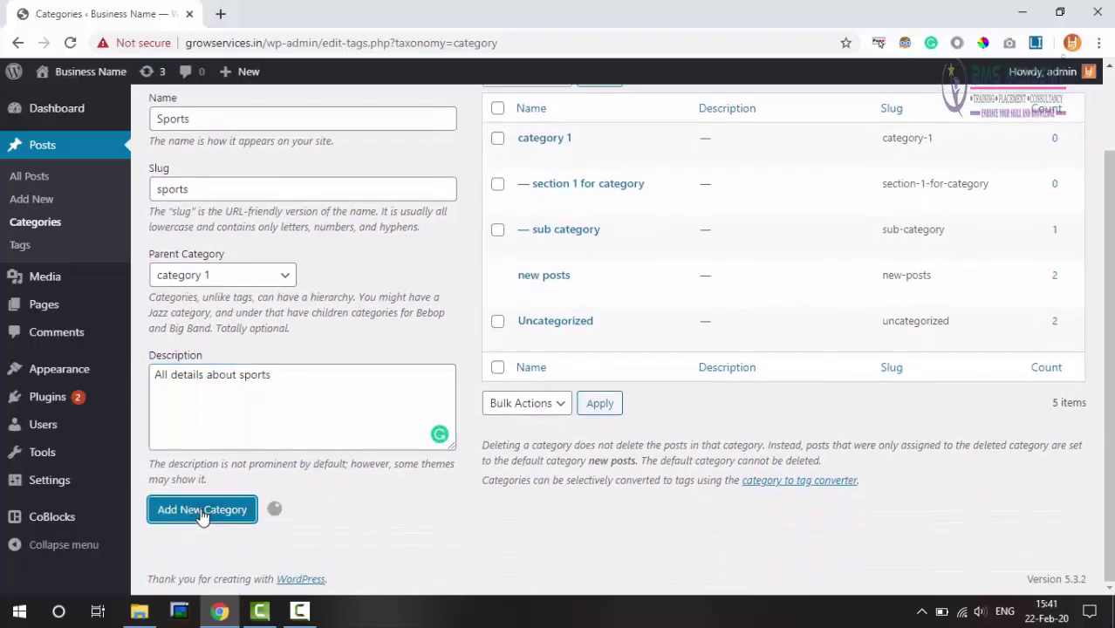
scroll(394, 366, "up", 2)
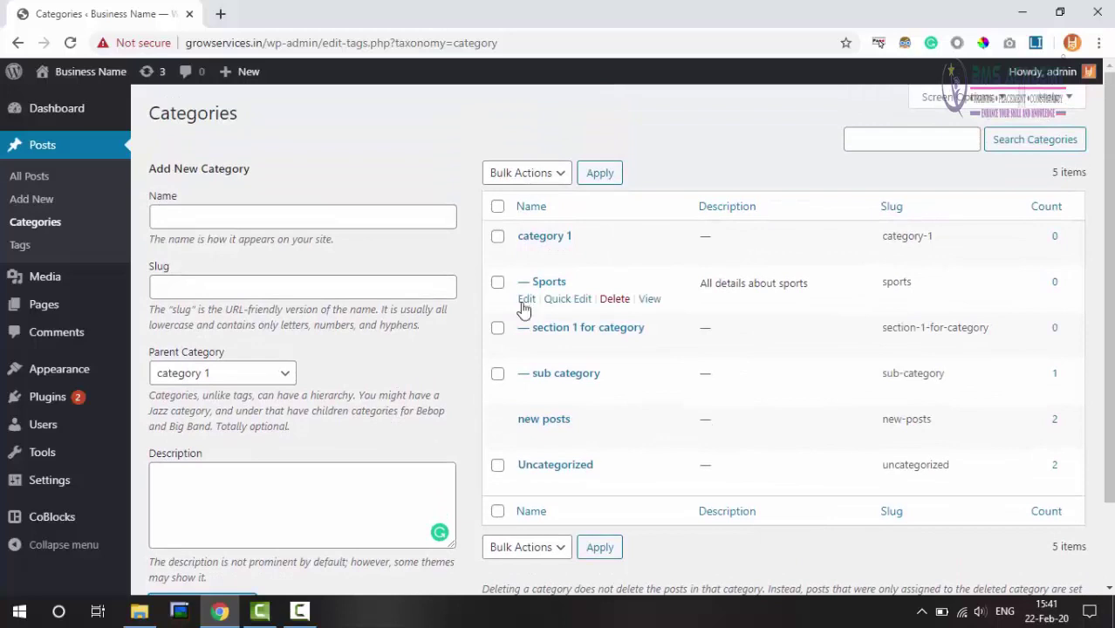
Open the new-post editor in a separate browser tab and review the post's title and body text.
right_click(50, 199)
left_click(63, 204)
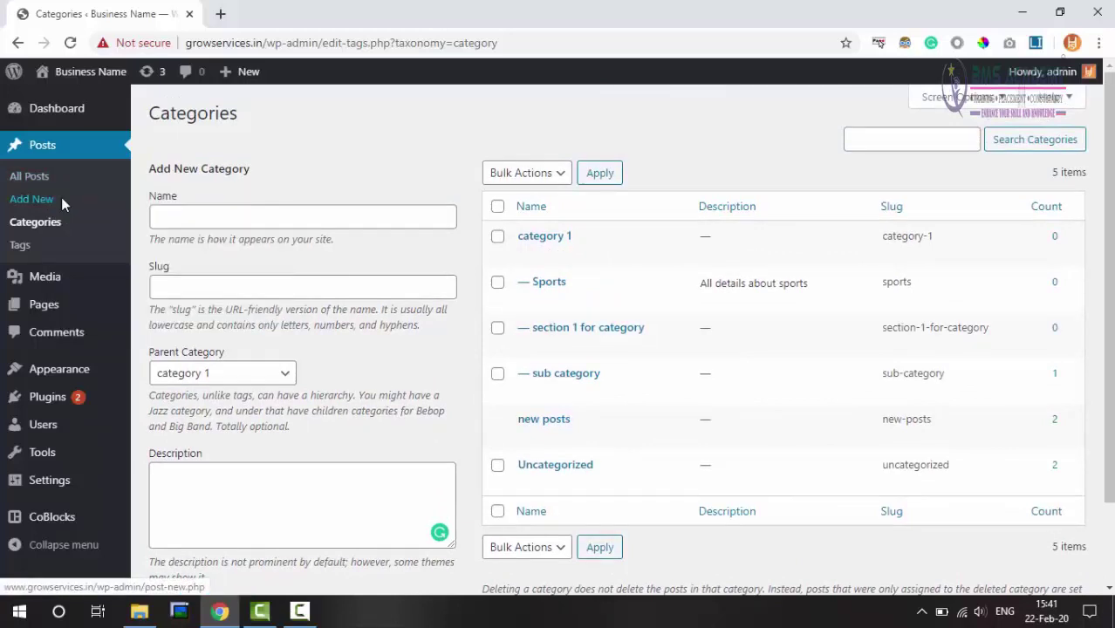
left_click(304, 7)
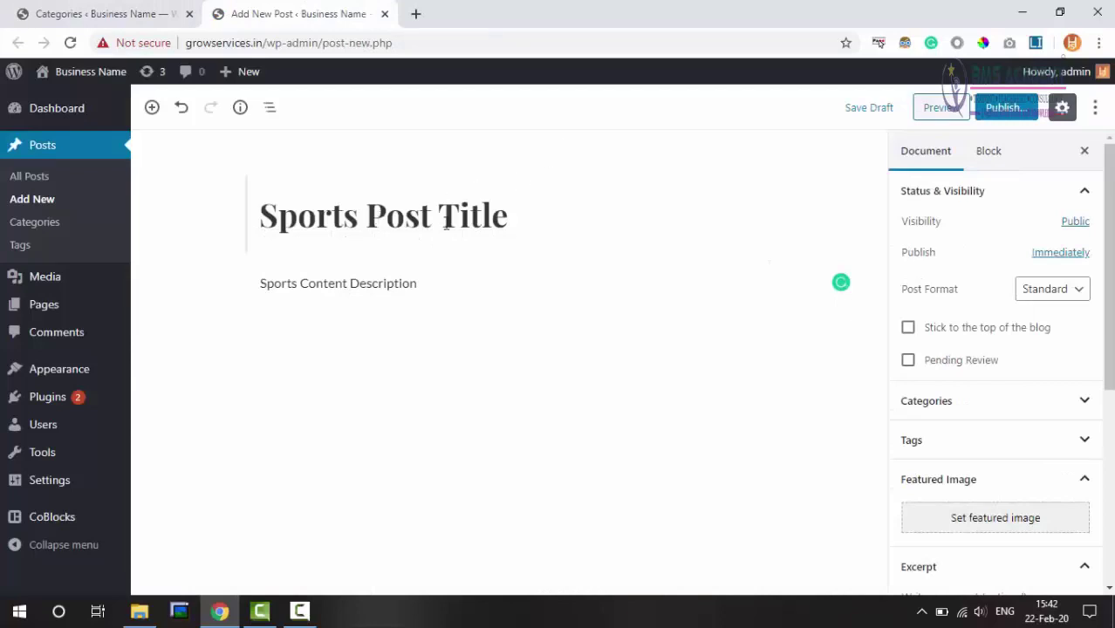
left_click_drag(509, 218, 285, 219)
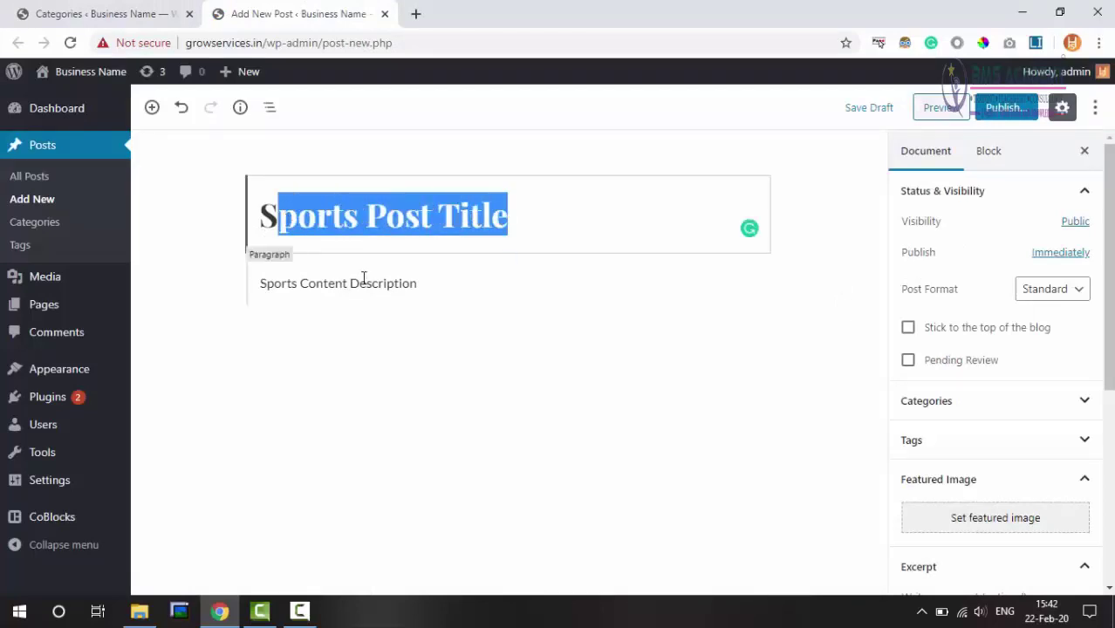
left_click_drag(395, 283, 323, 283)
left_click(457, 287)
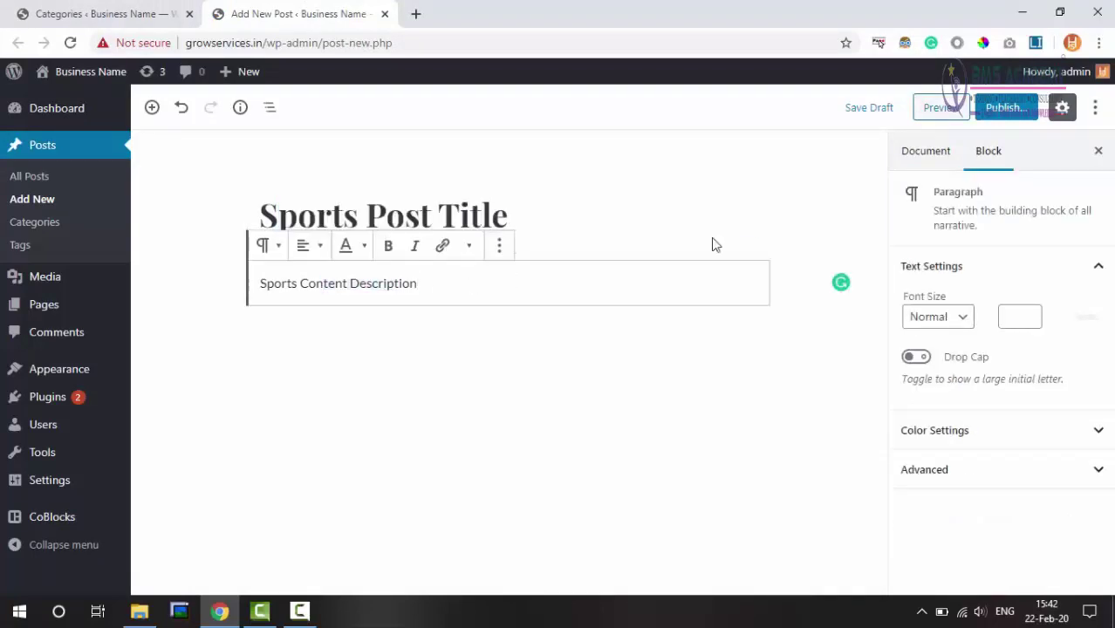
Assign the post to the Sports category in its document settings.
left_click(929, 153)
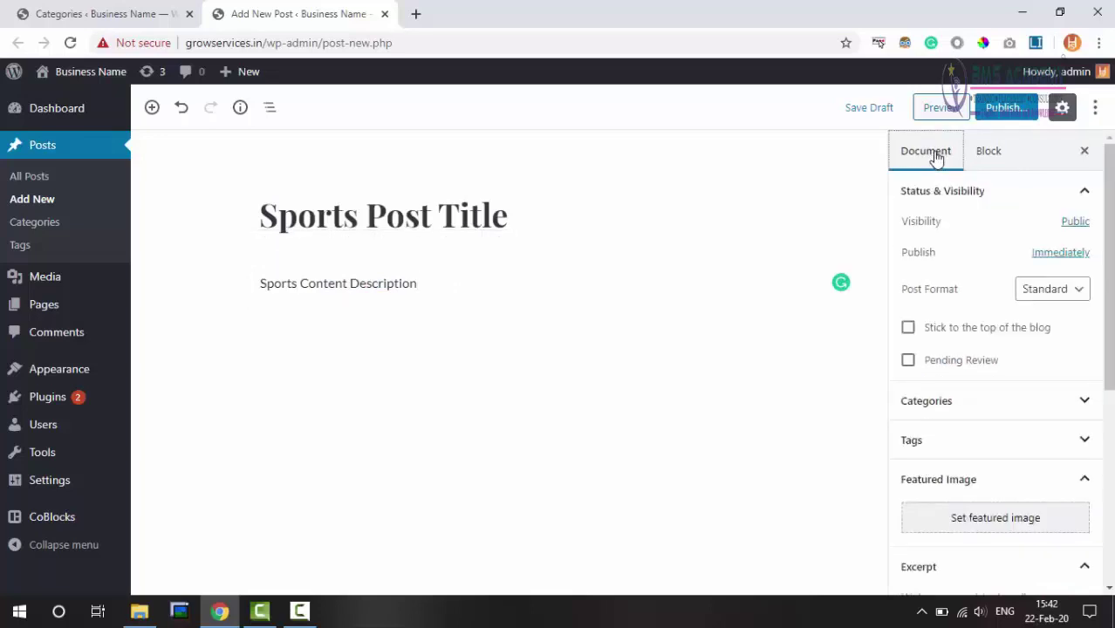
left_click(1081, 193)
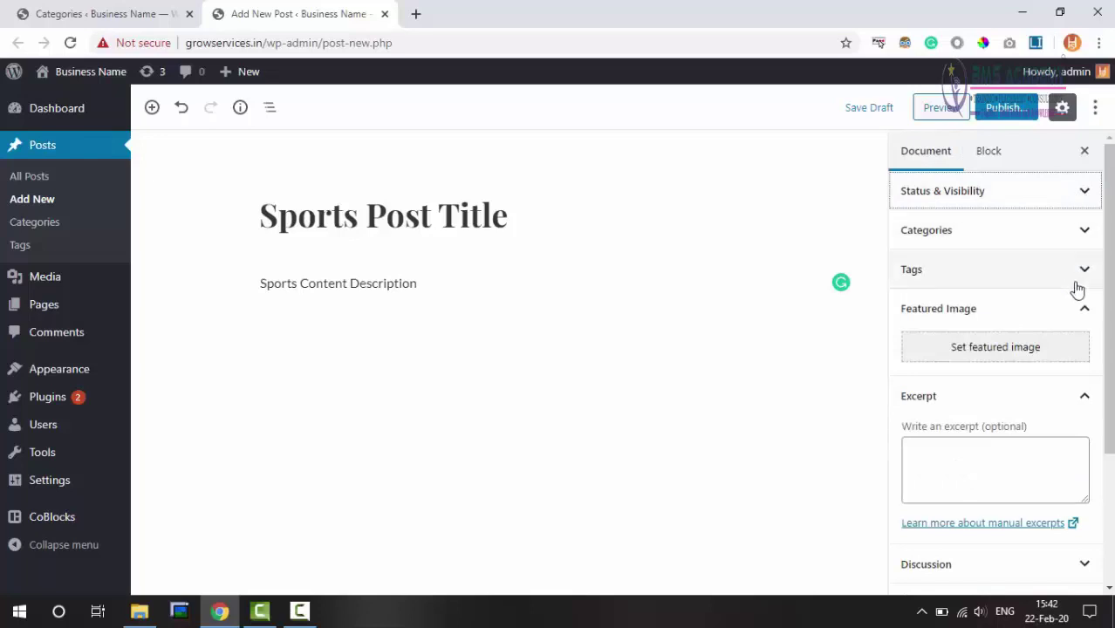
left_click(1084, 232)
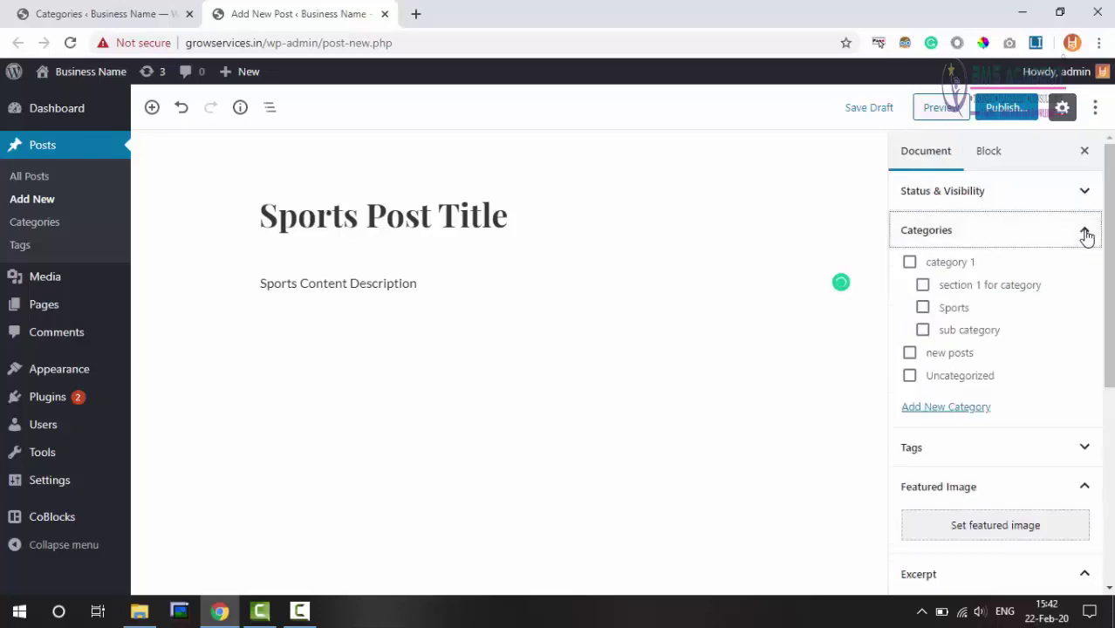
left_click(924, 310)
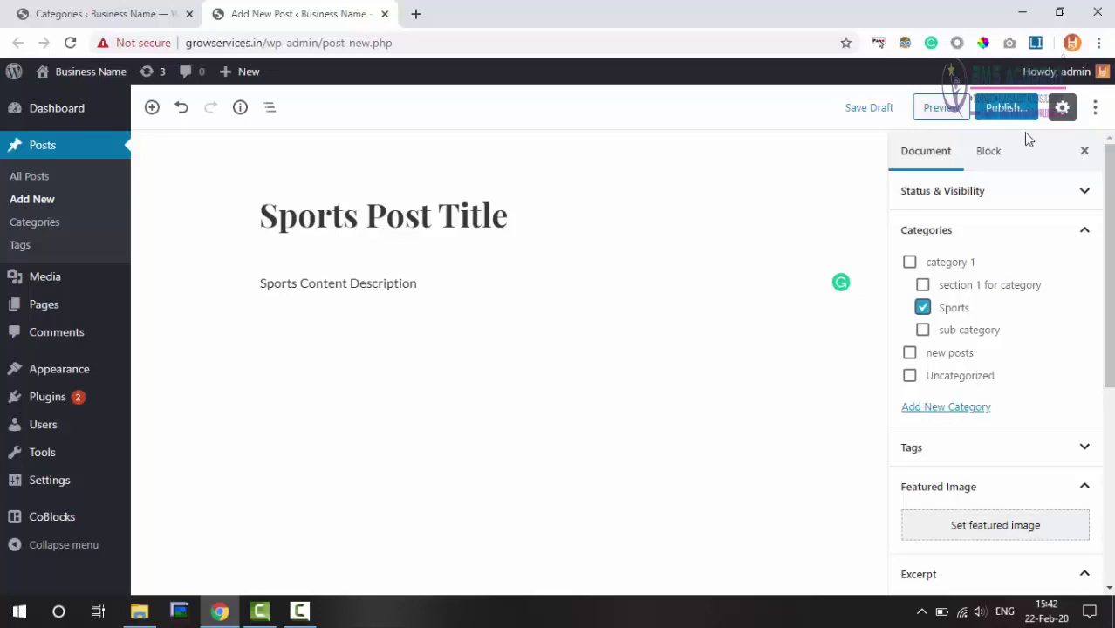
Publish the post and check the Sports category's post count in the category list.
left_click(1005, 108)
left_click(1007, 107)
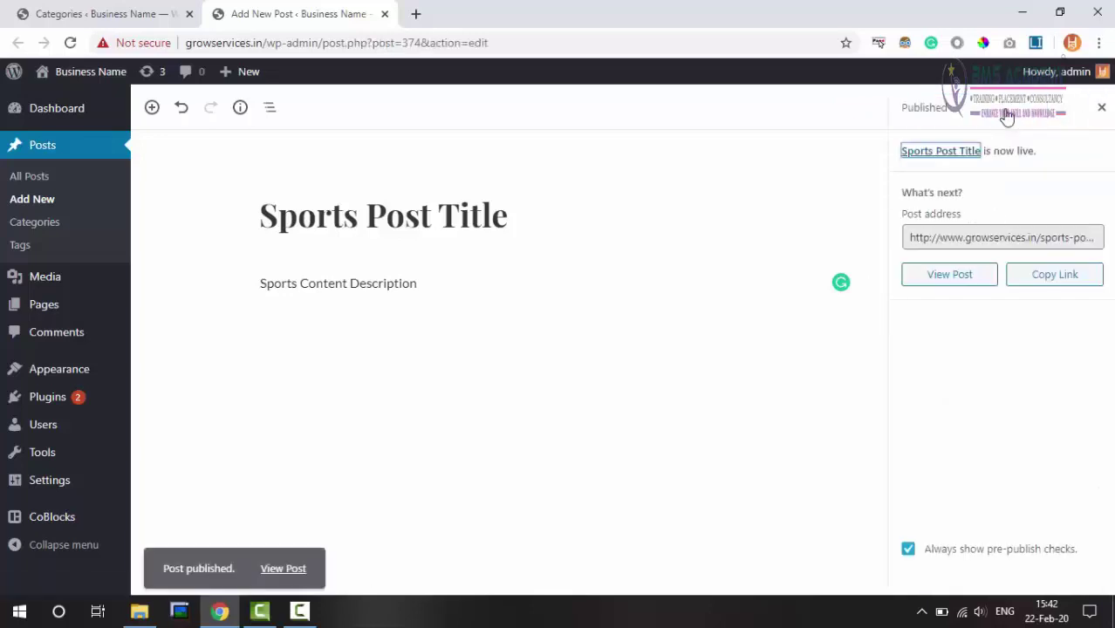
left_click(136, 7)
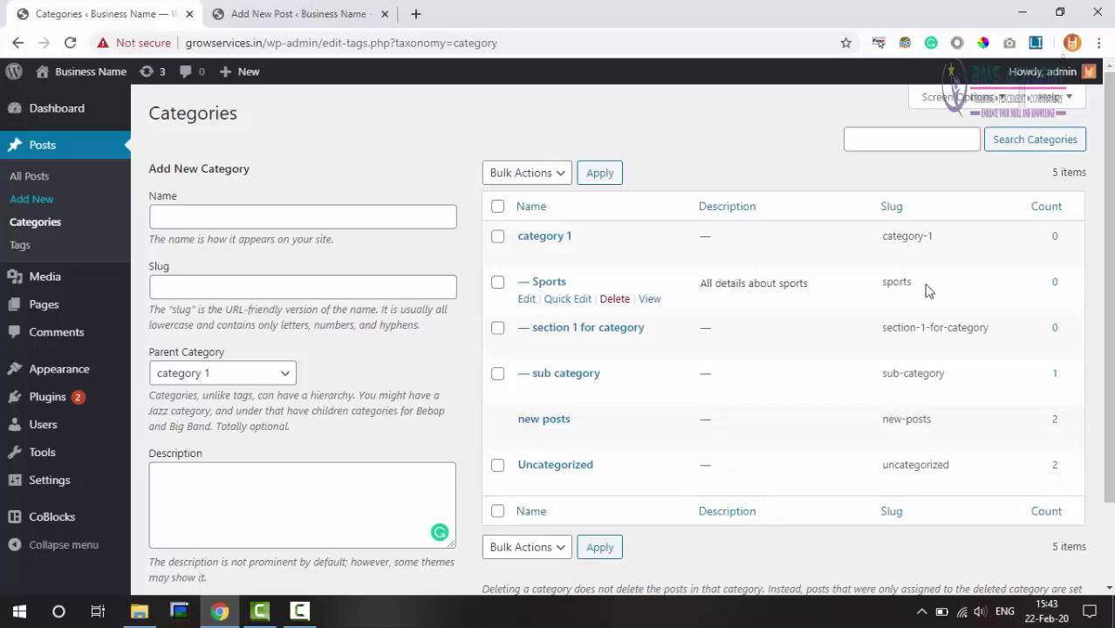
left_click(1054, 285)
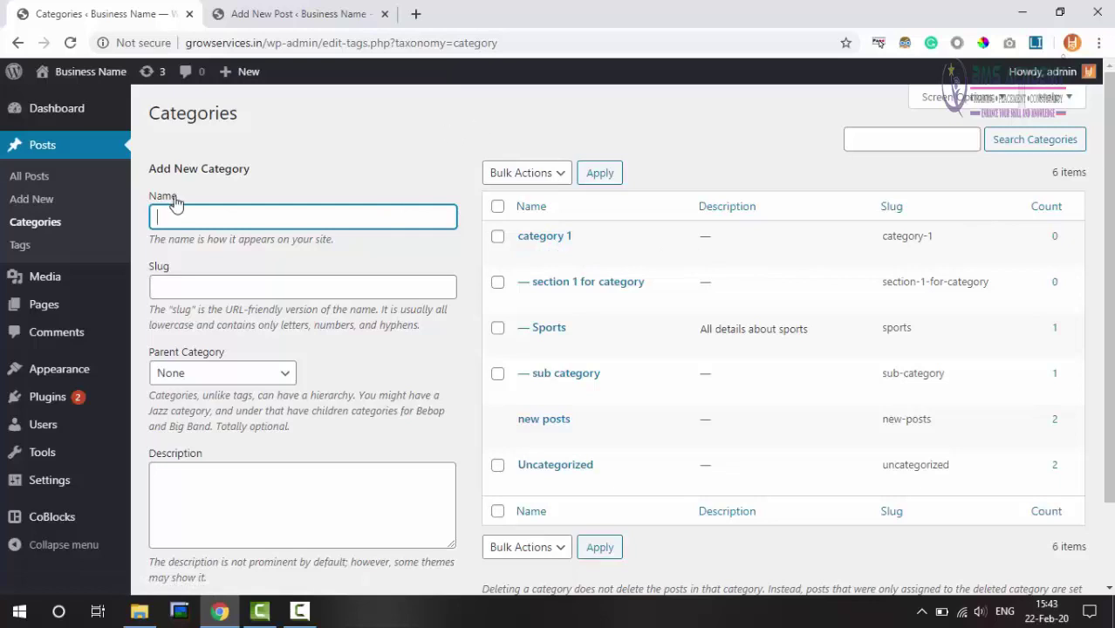
Add a post tag named Contact with the slug contact and the description "contact no.'s appears into this tag".
left_click(23, 247)
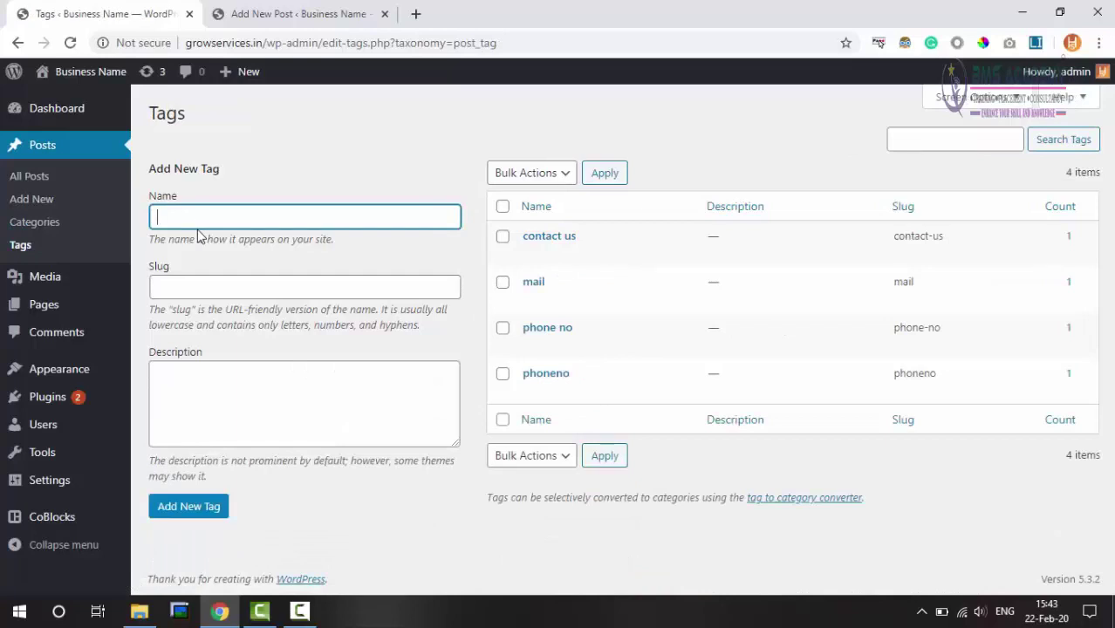
type("Contact")
key("Tab")
type("conta")
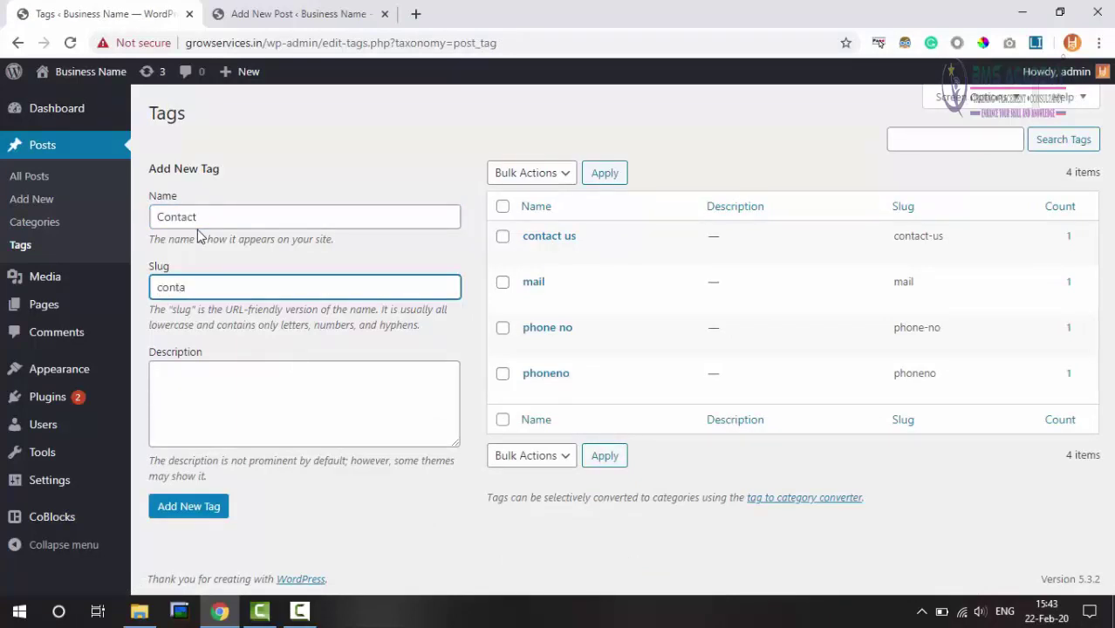
type("ct")
key("Tab")
type("contact no.'s appears into this tag")
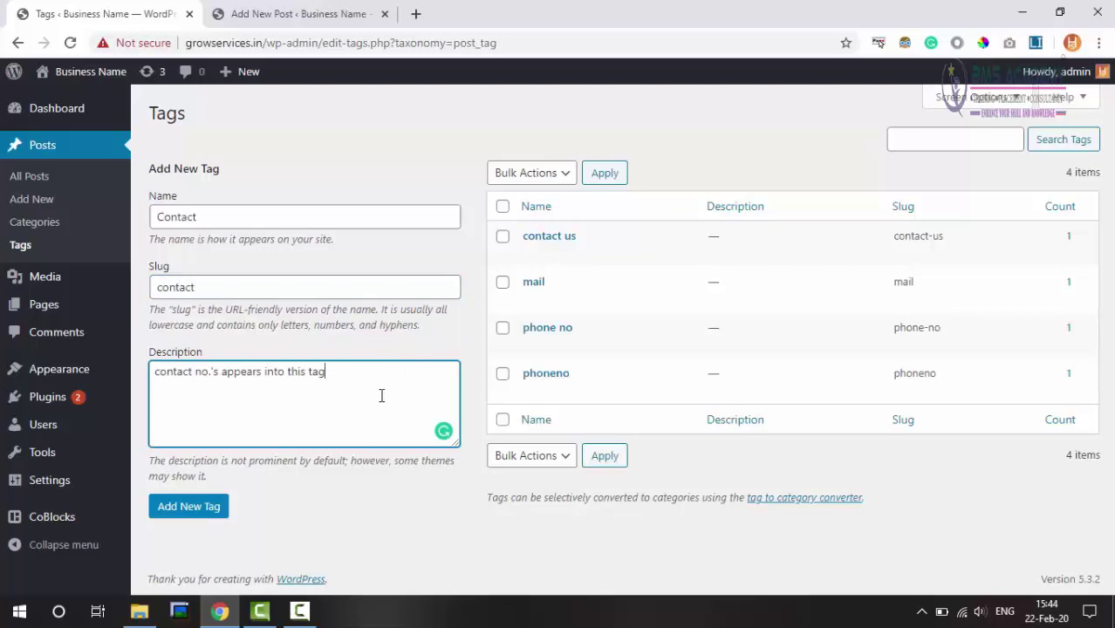
left_click(193, 511)
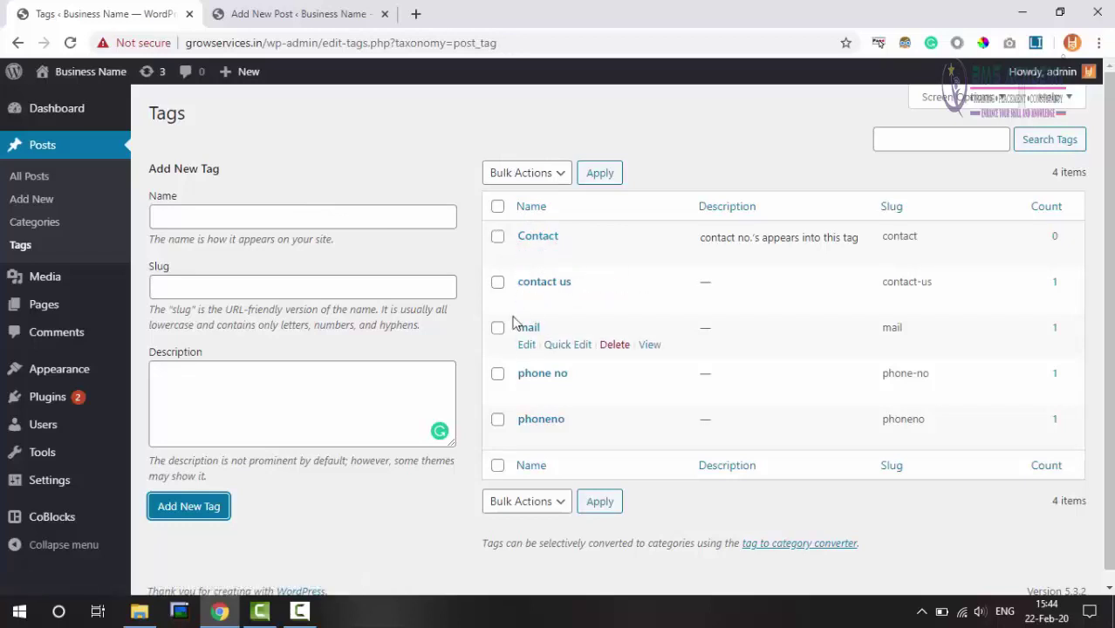
Select the Contact, contact us and mail tags and choose Delete as the bulk action.
left_click(497, 238)
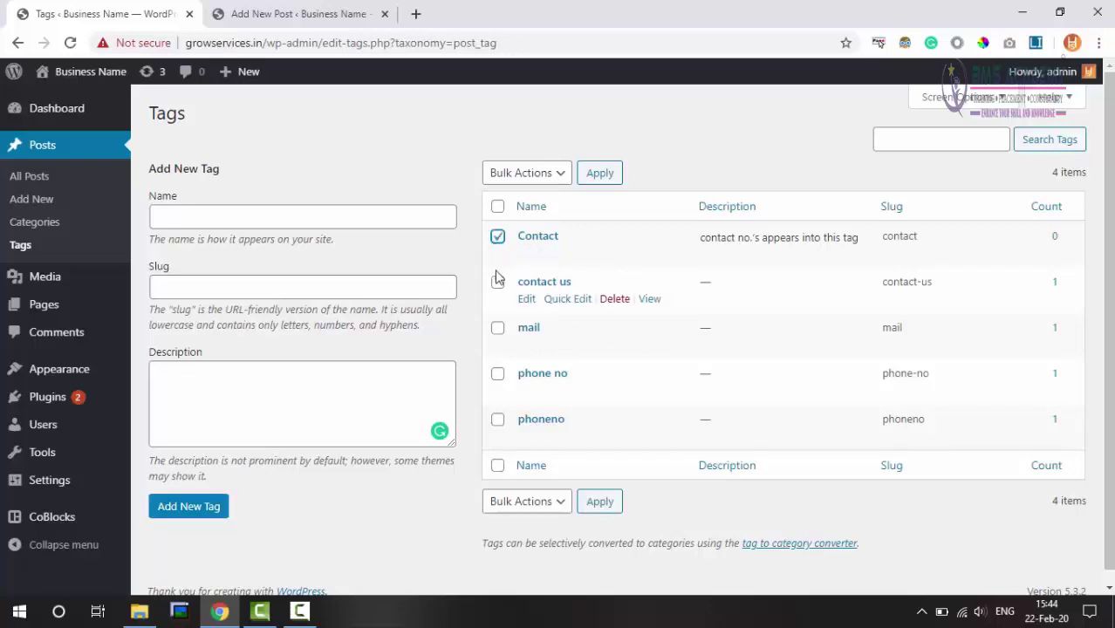
left_click(498, 282)
left_click(497, 328)
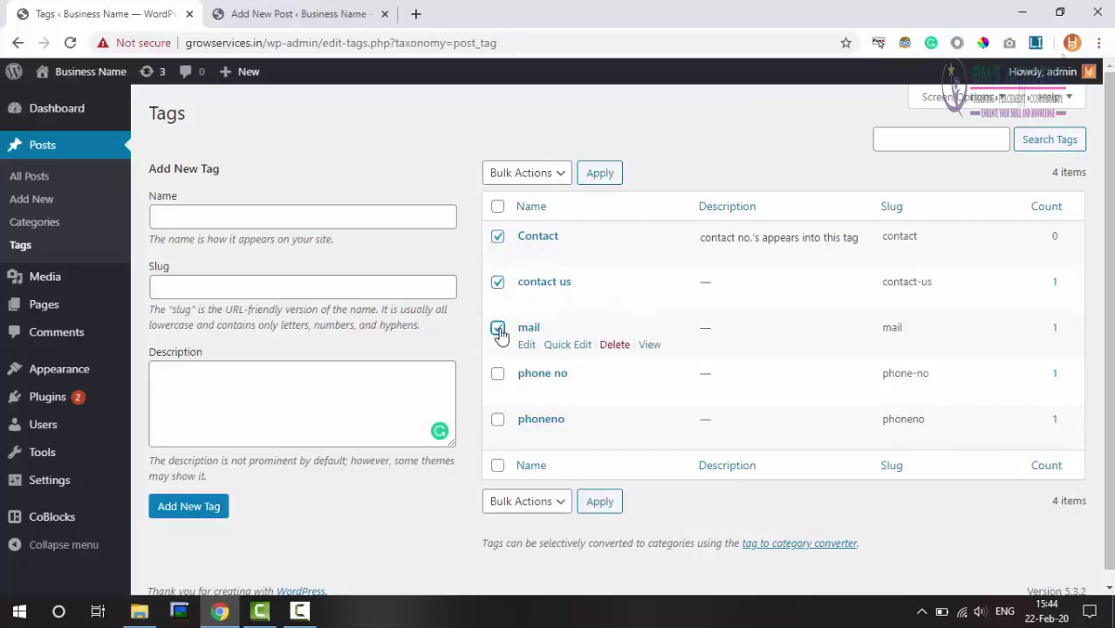
left_click(513, 179)
left_click(513, 188)
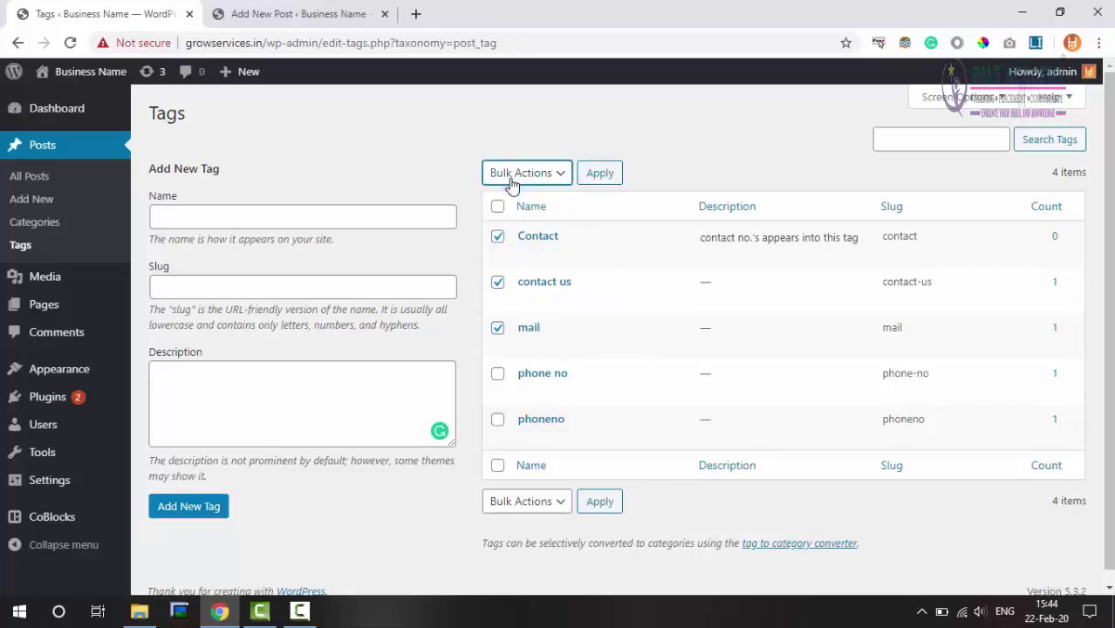
left_click(524, 504)
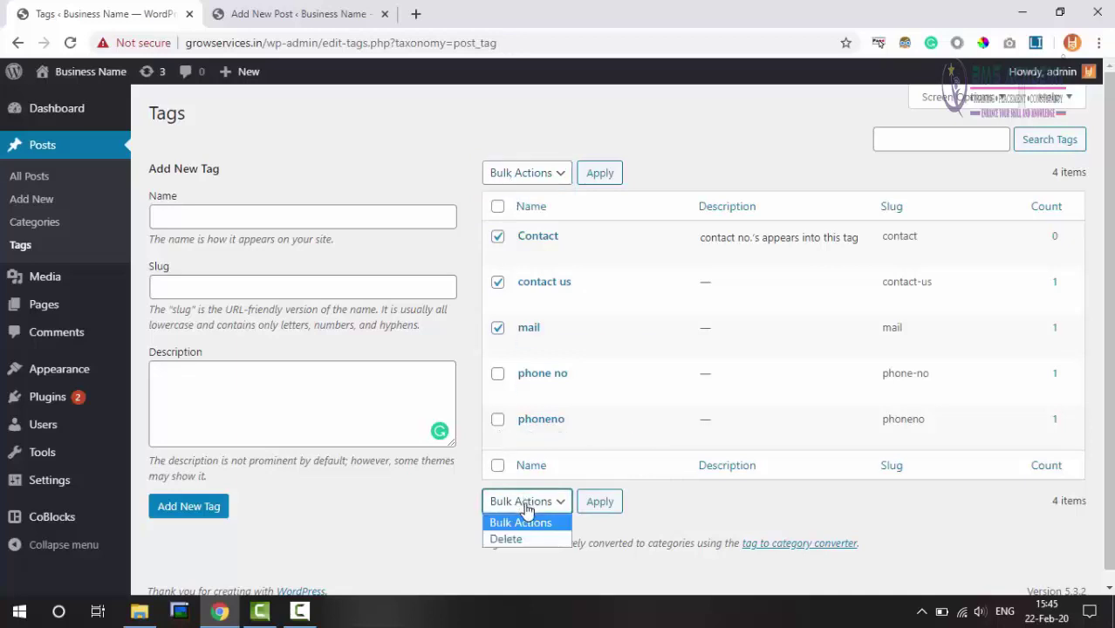
left_click(530, 539)
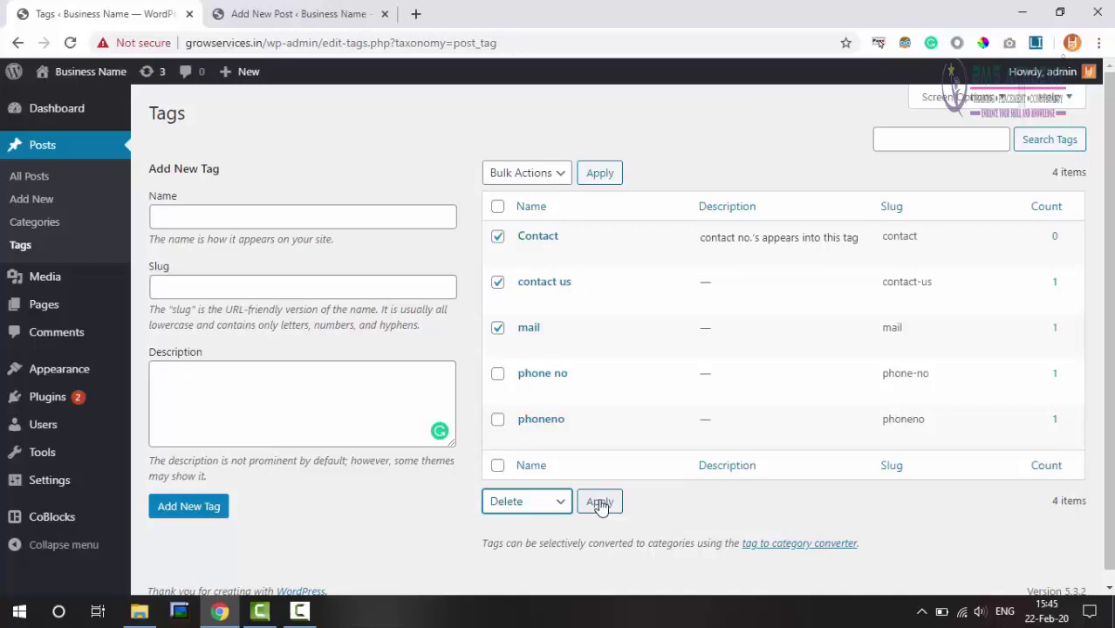
Change the selection to only the Contact and phoneno tags and delete them in bulk.
left_click(498, 421)
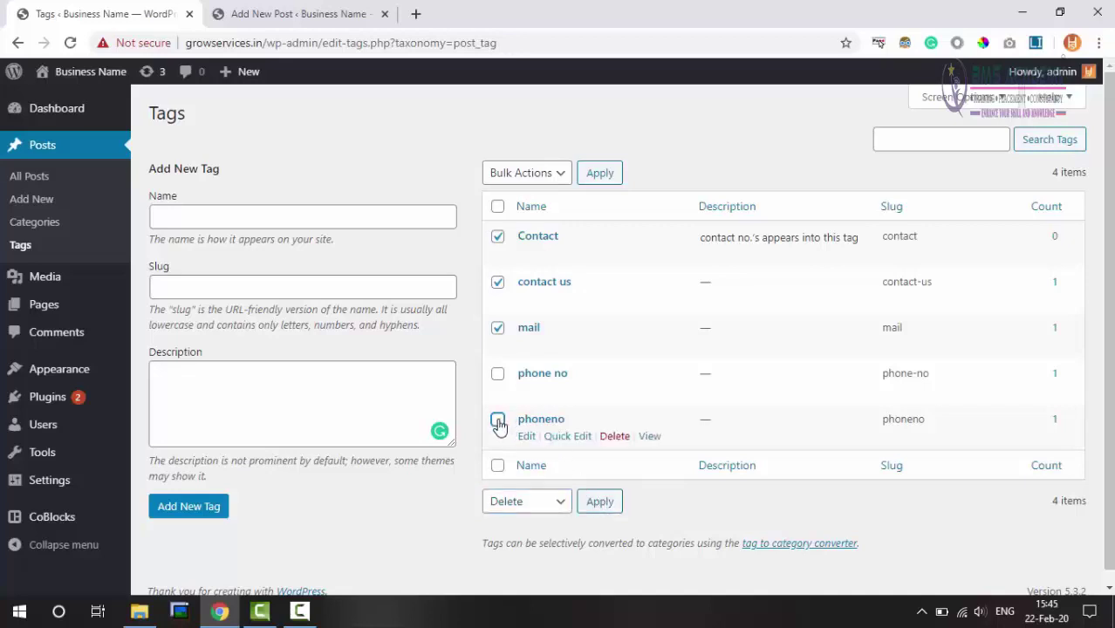
left_click(497, 328)
left_click(499, 285)
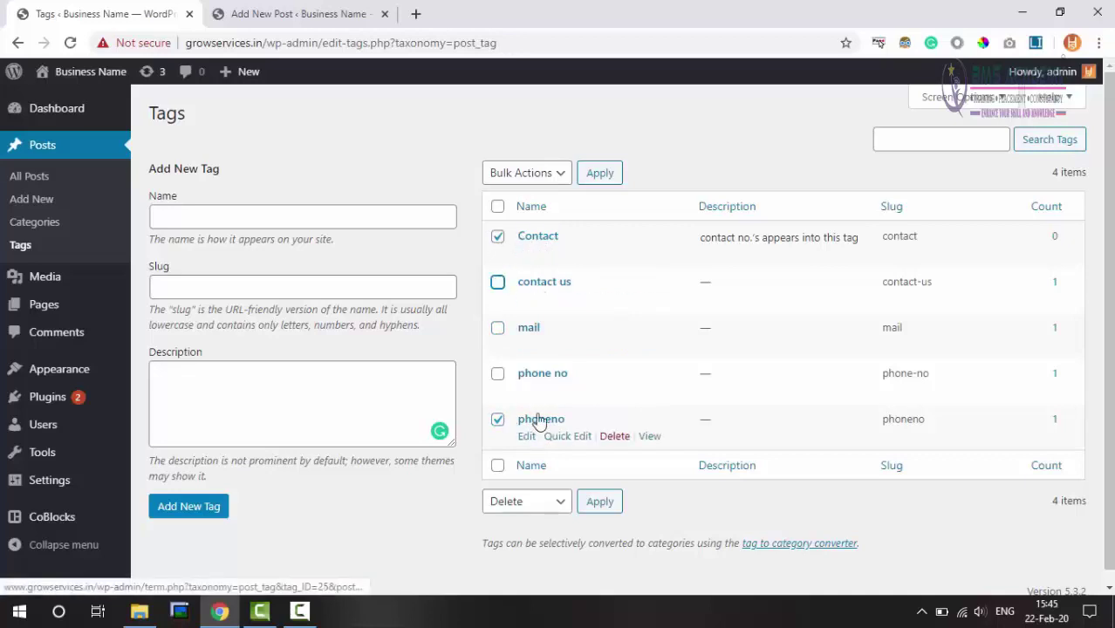
left_click(544, 508)
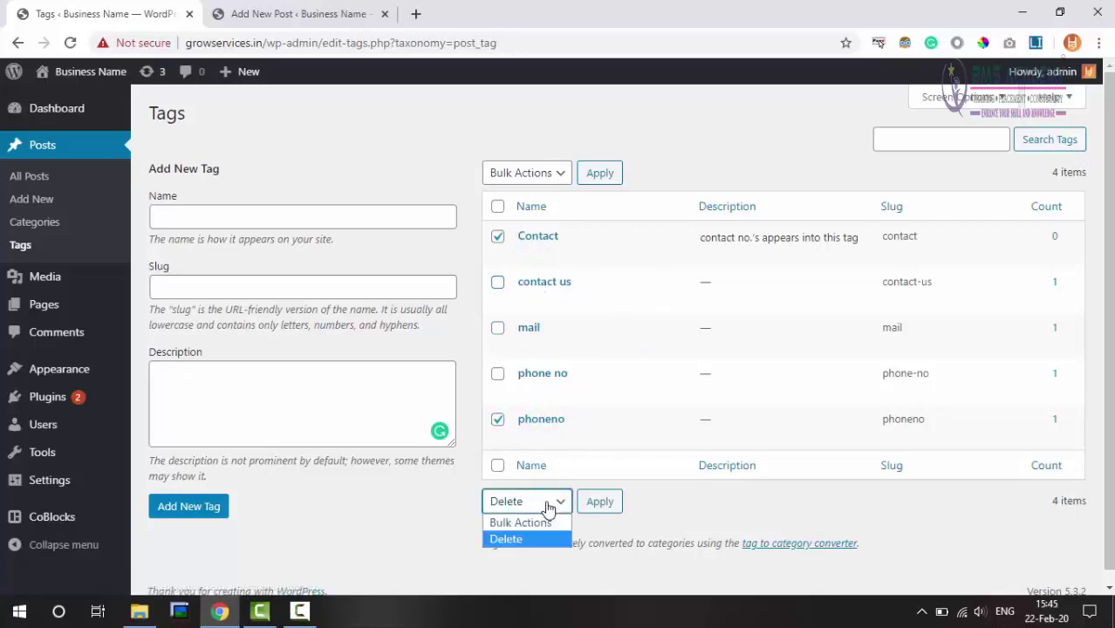
left_click(540, 540)
left_click(598, 503)
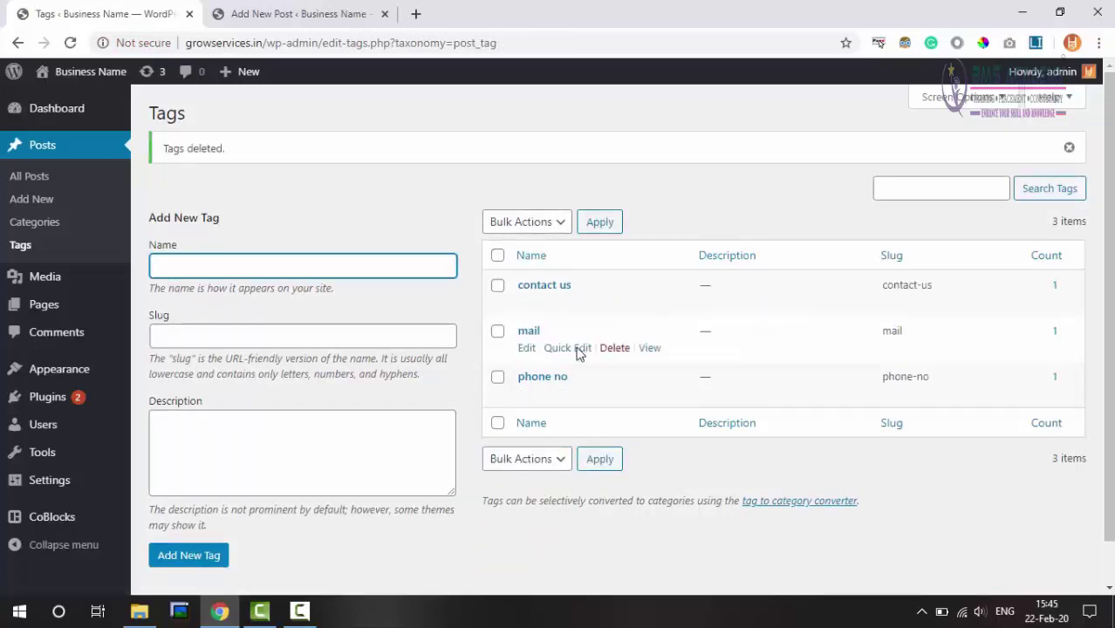
left_click(713, 185)
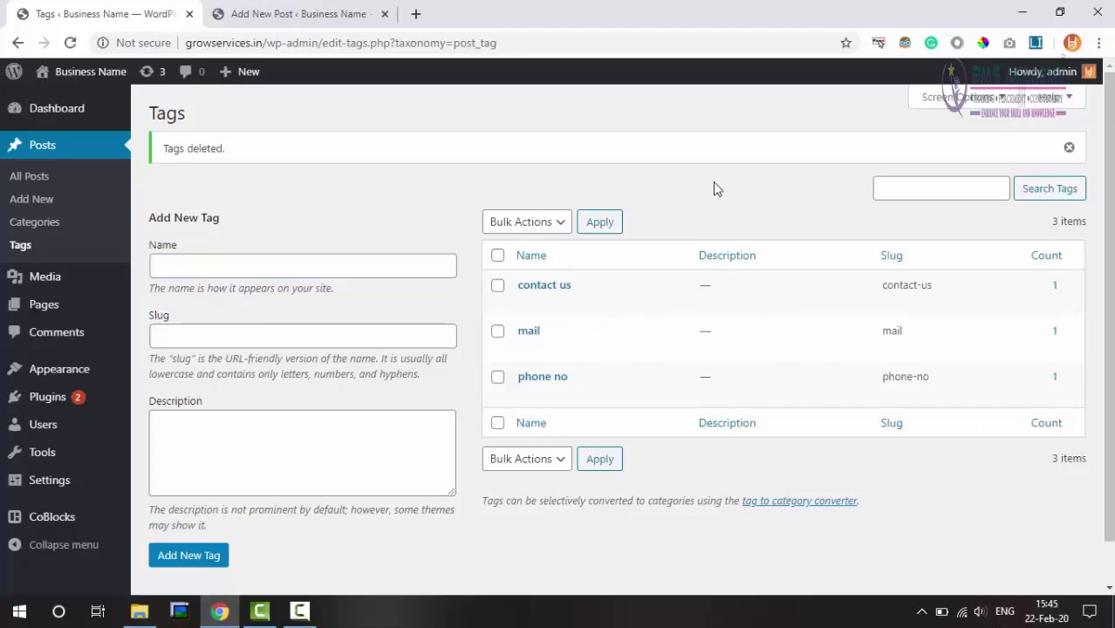